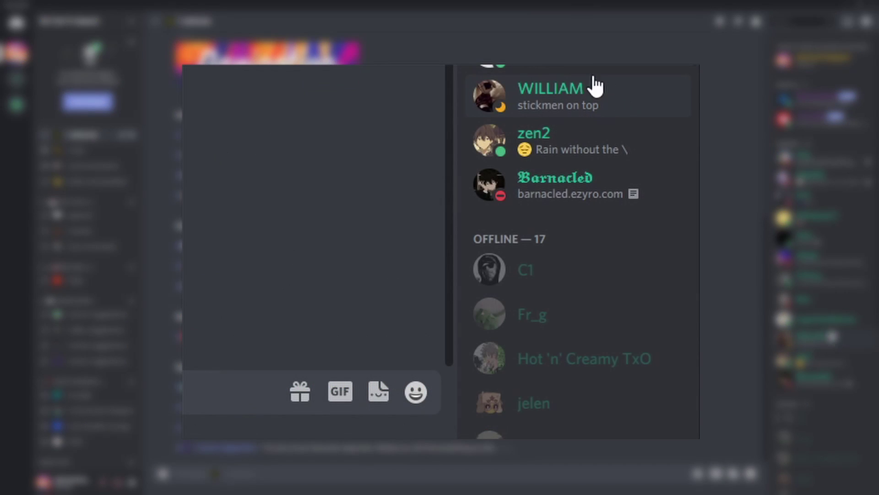
Glance at a member's profile card, then minimize Discord to reveal the BBDInstaller releases page.
left_click(627, 104)
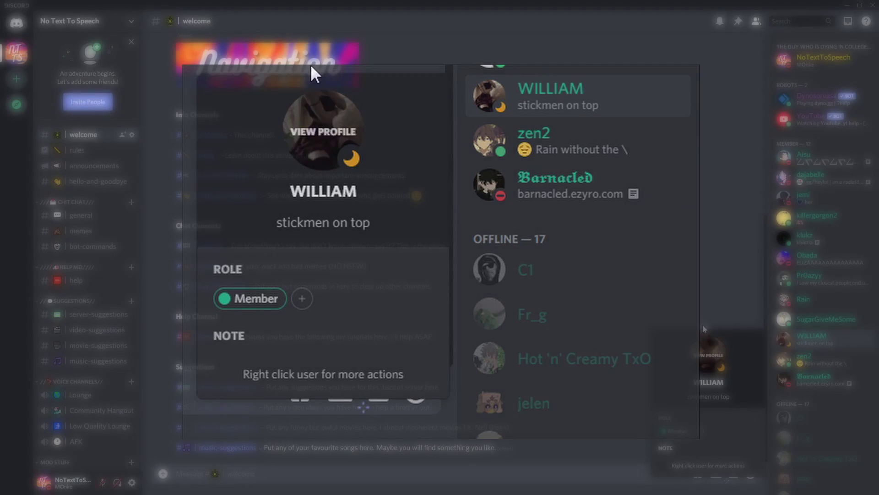
left_click(616, 72)
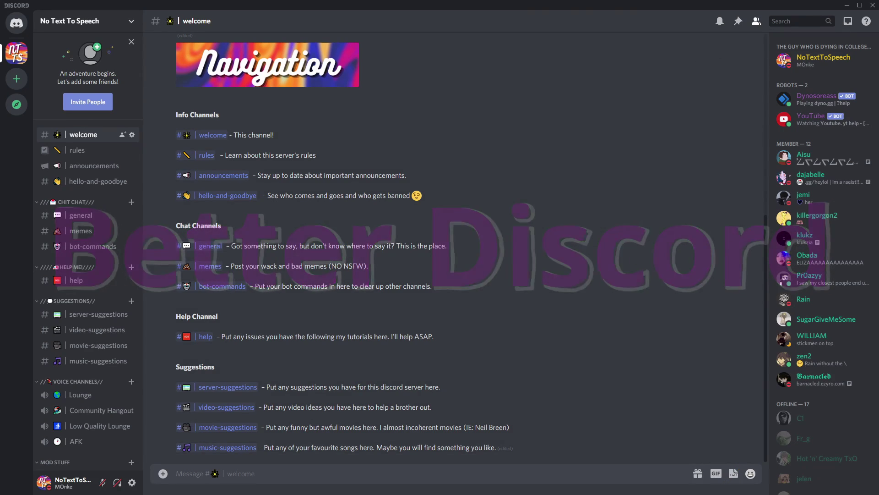
left_click(843, 7)
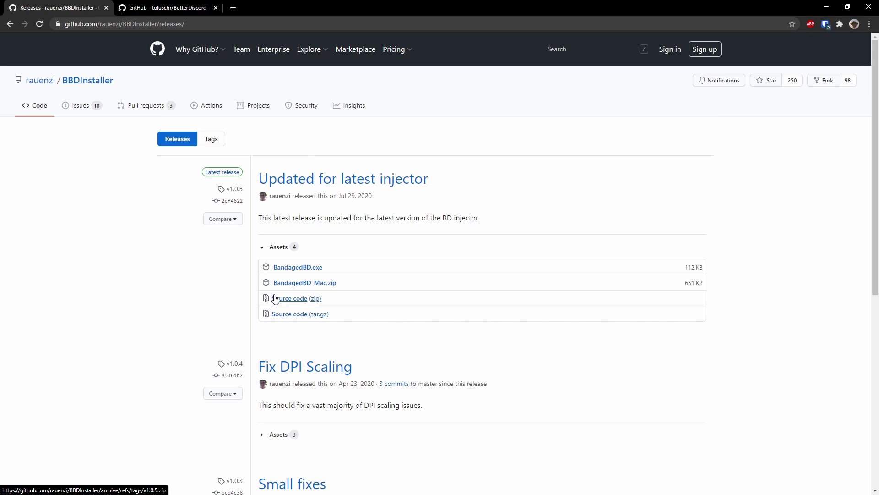
Download and run BandagedBD.exe, choosing Install BandagedBD.
left_click(294, 270)
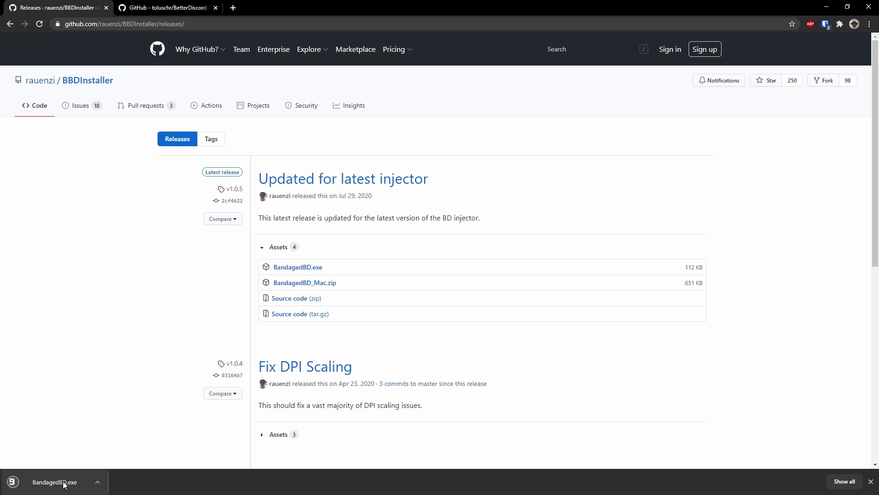
left_click(64, 481)
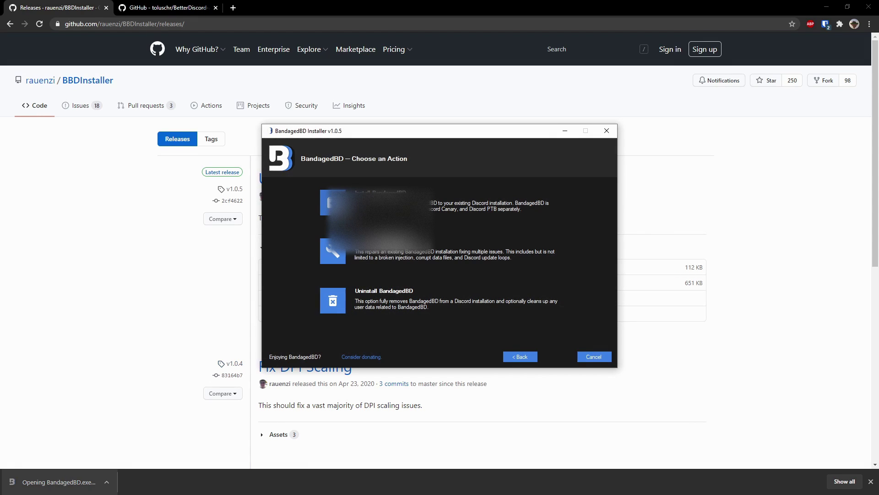
left_click(330, 205)
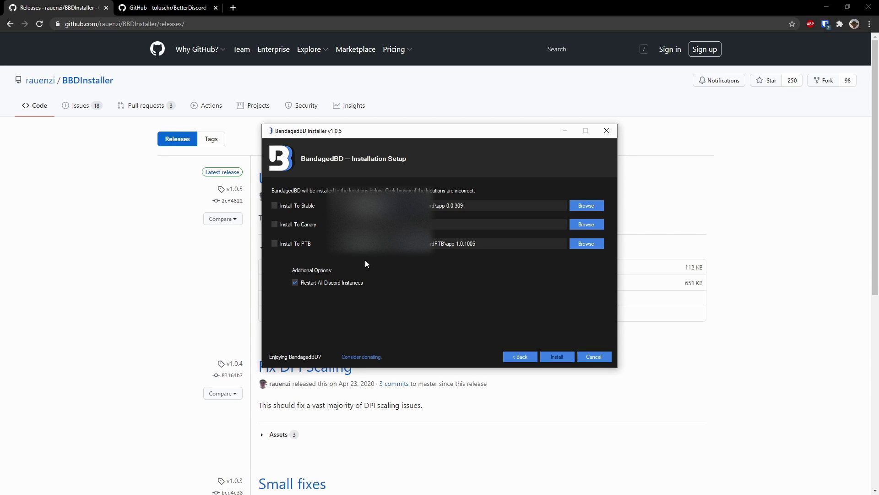
Target only the Stable Discord installation and start the BandagedBD install.
left_click(275, 205)
left_click(275, 244)
left_click(275, 244)
left_click(560, 359)
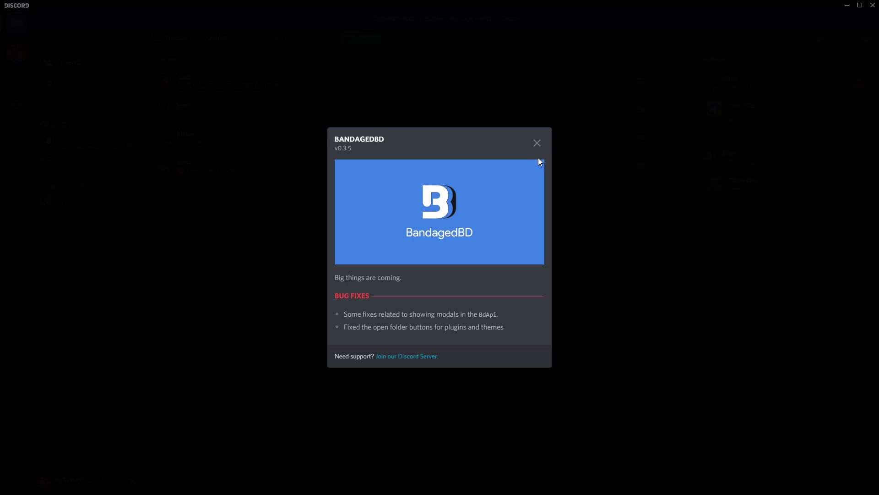
Close the changelog and go to User Settings > Bandaged BD > Plugins.
left_click(535, 146)
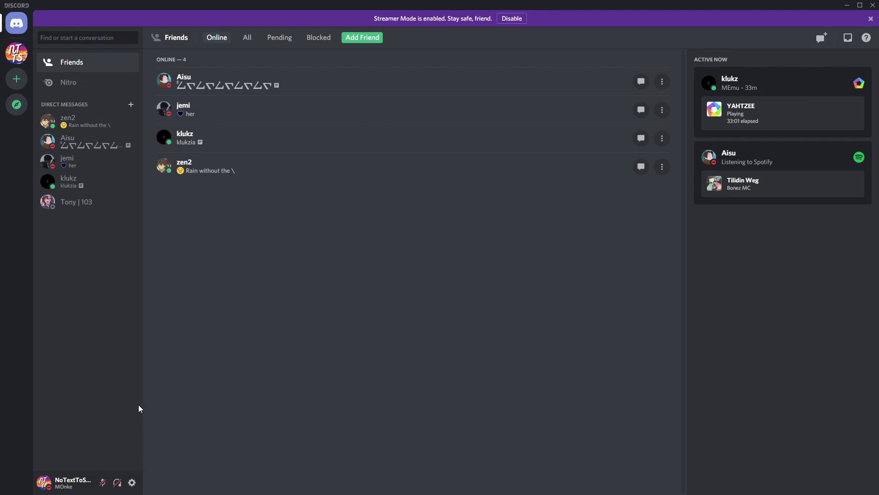
left_click(133, 483)
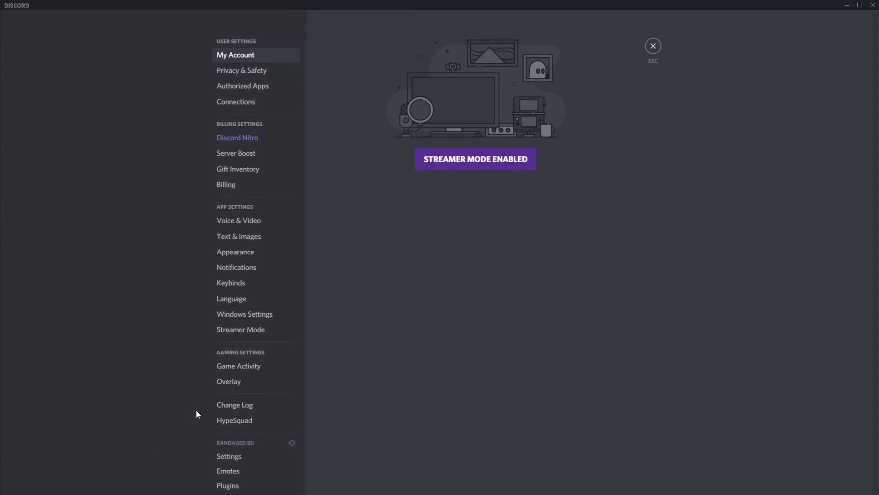
scroll(253, 247, "down", 4)
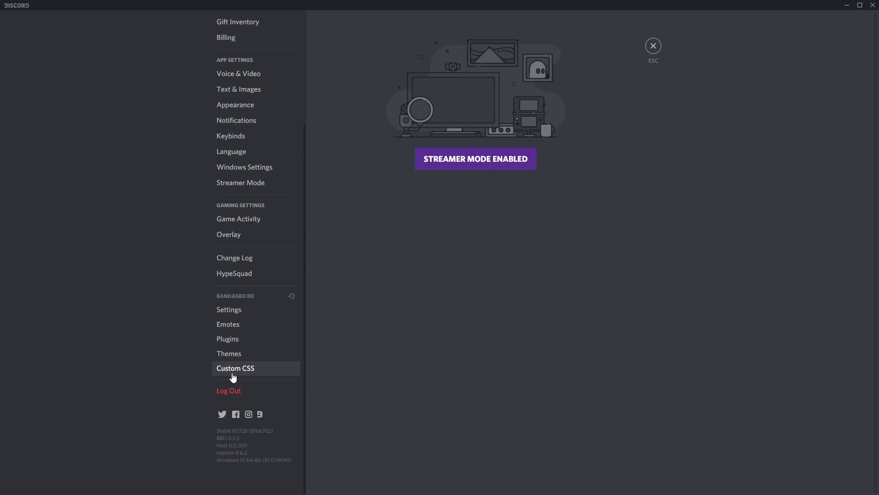
left_click(234, 343)
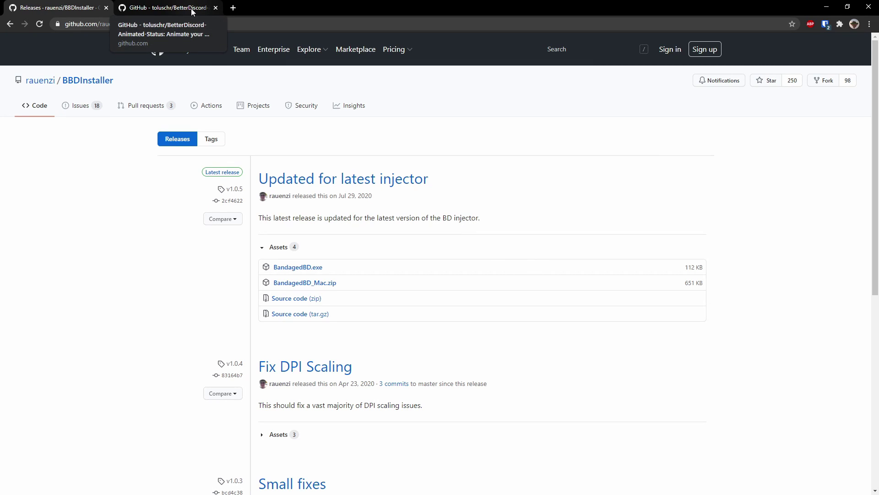
On the BetterDiscord-Animated-Status repository tab, save animated-status.plugin.js to Downloads.
left_click(191, 8)
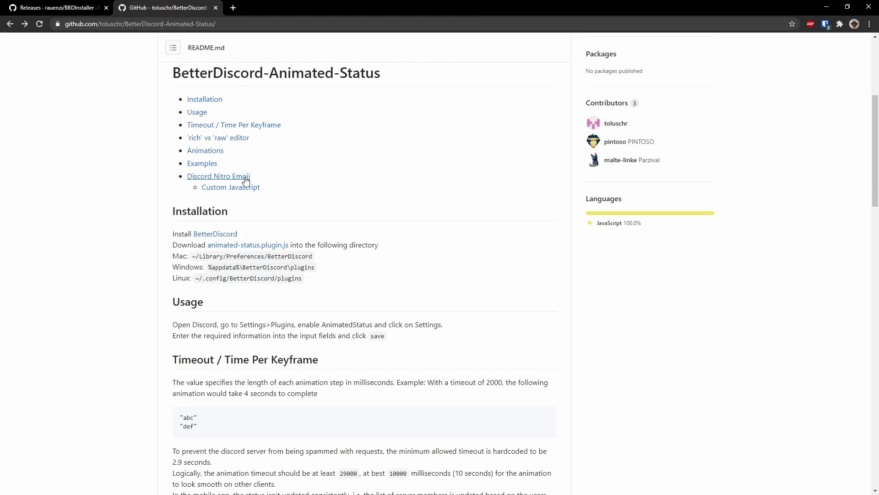
scroll(245, 181, "up", 5)
scroll(353, 163, "down", 5)
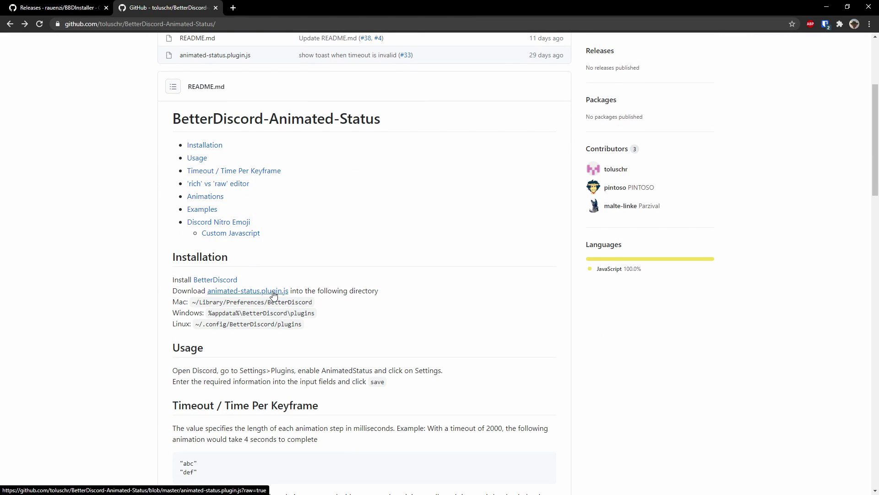
left_click(219, 293)
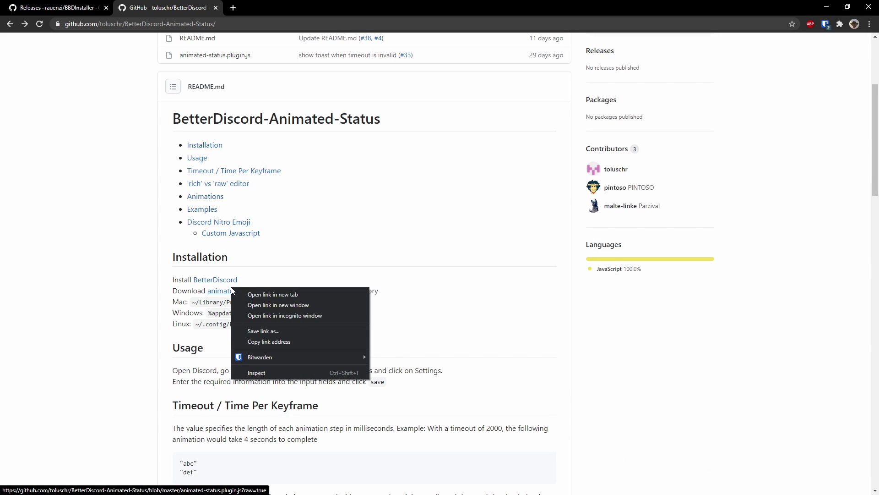
left_click(254, 330)
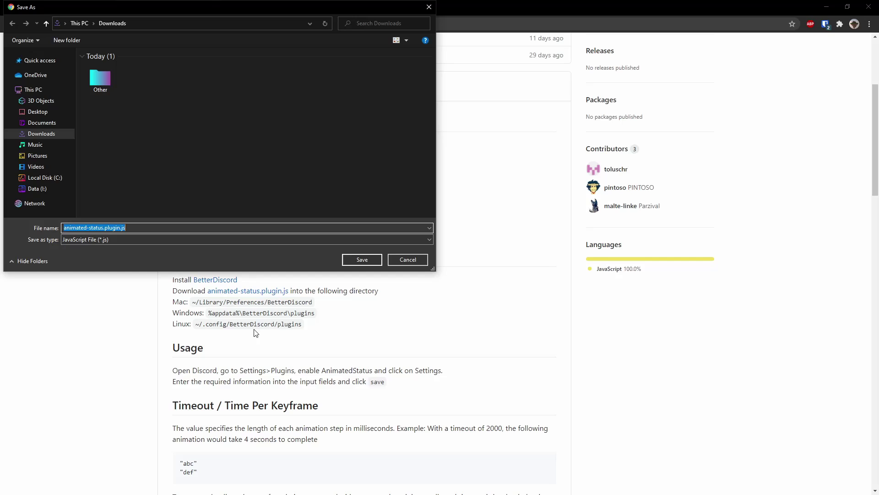
left_click(362, 260)
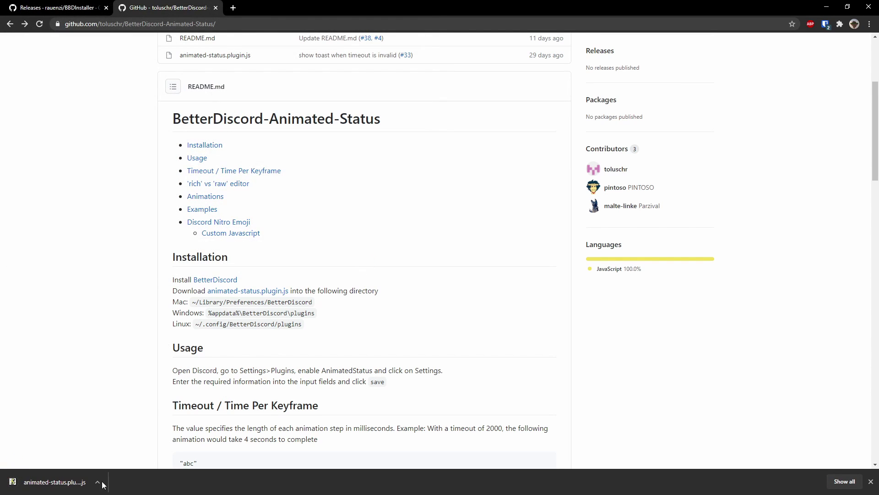
Snap Chrome left and Discord right, then drag the plugin file onto Discord's plugins list.
left_click_drag(331, 5, 0, 151)
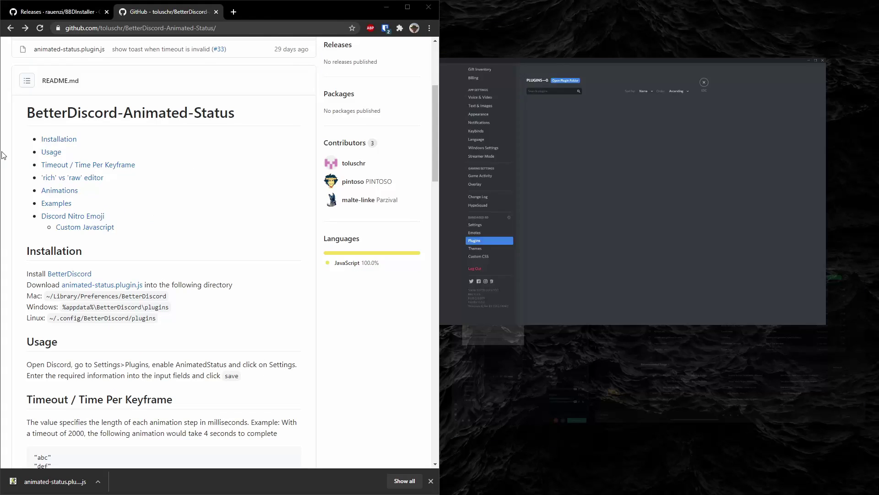
left_click(655, 153)
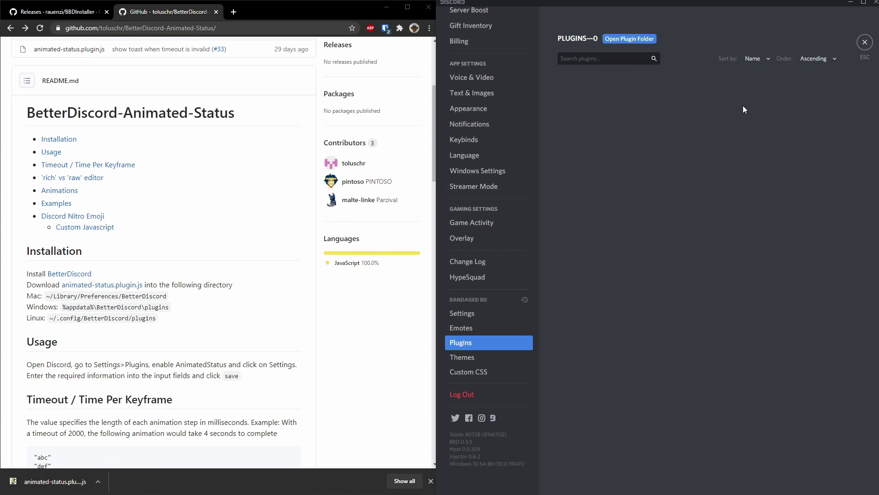
left_click_drag(52, 481, 647, 172)
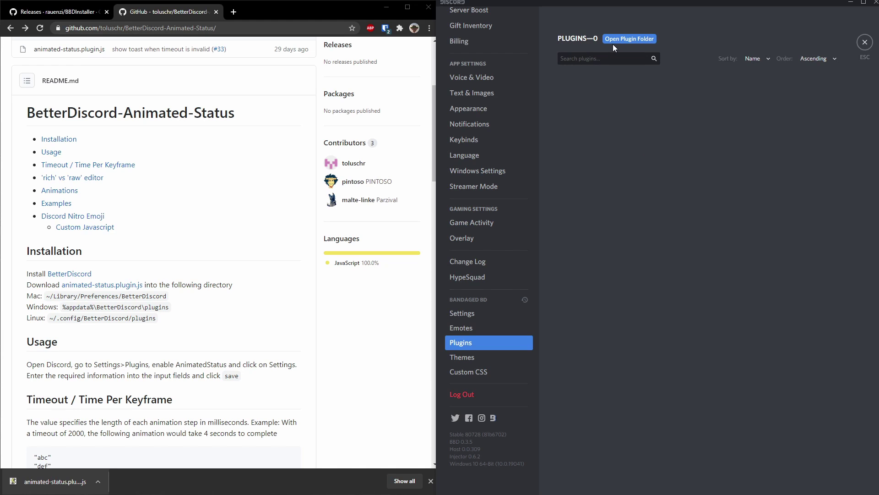
Open the plugins folder and copy animated-status.plugin.js into it.
left_click(627, 39)
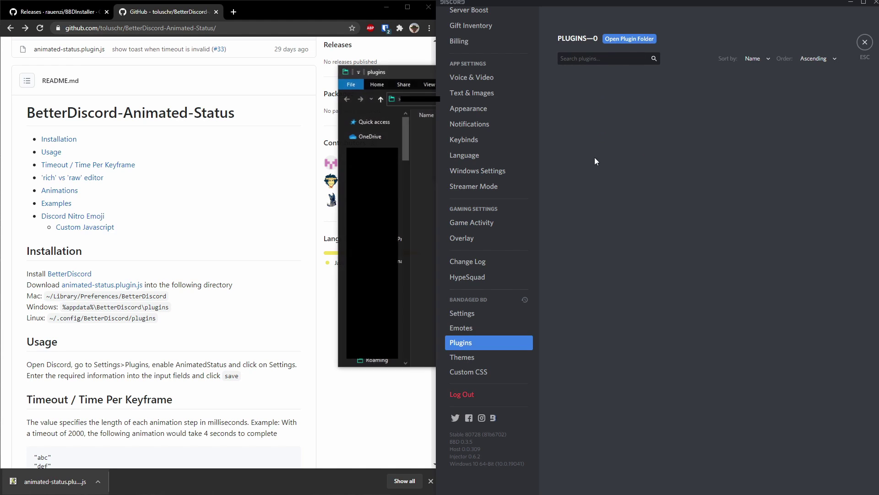
left_click(406, 70)
left_click_drag(47, 490, 609, 213)
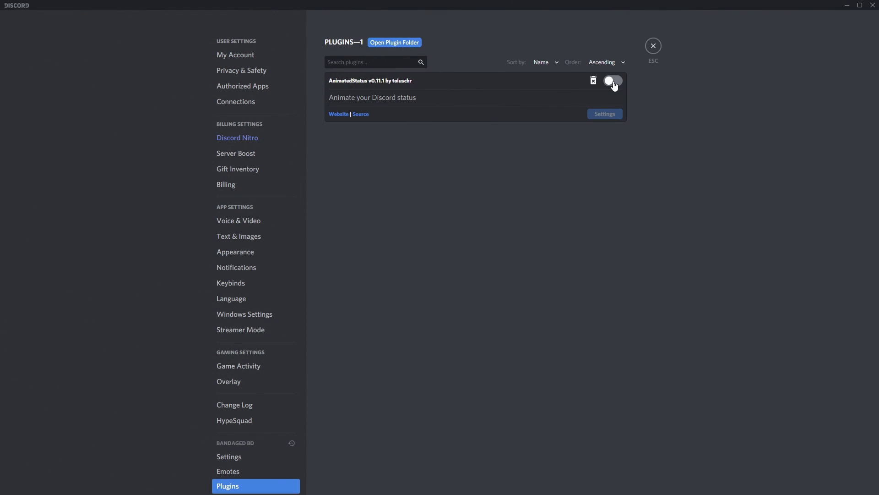
Enable AnimatedStatus, open its settings, and switch to raw-text edit mode and back.
left_click(613, 82)
left_click(600, 115)
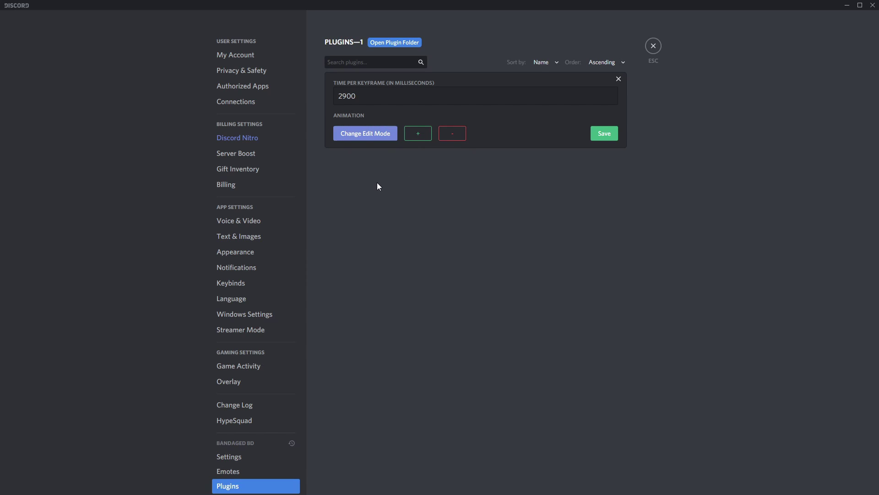
left_click(385, 134)
scroll(480, 137, "down", 1)
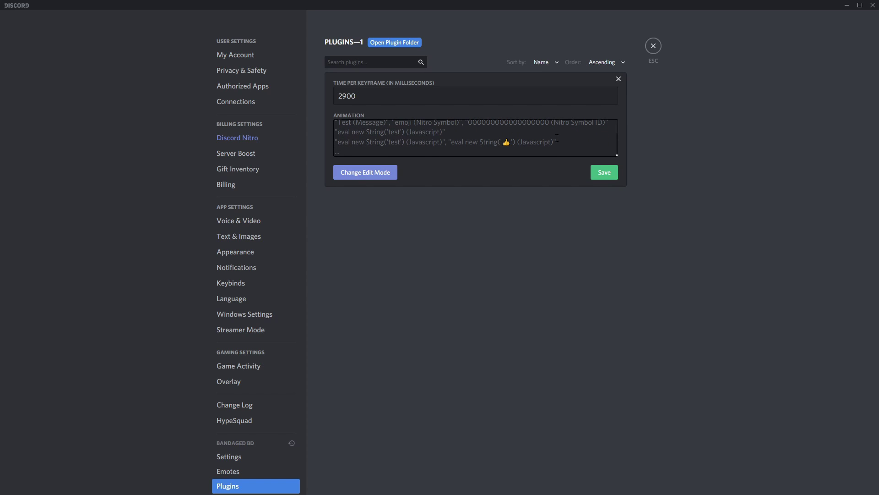
scroll(569, 144, "up", 1)
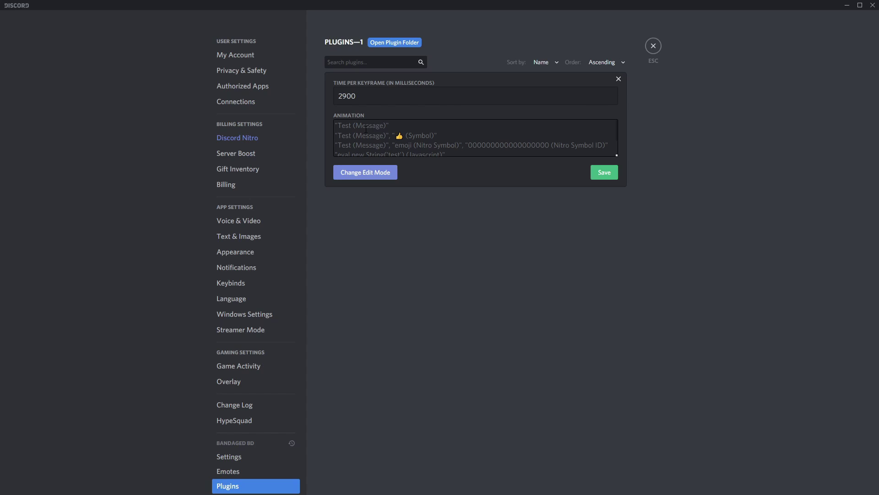
scroll(389, 136, "down", 1)
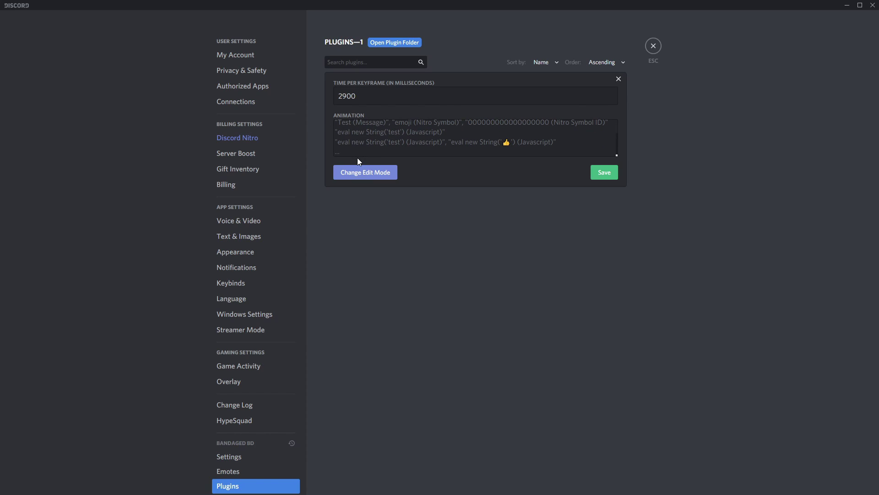
scroll(358, 153, "up", 1)
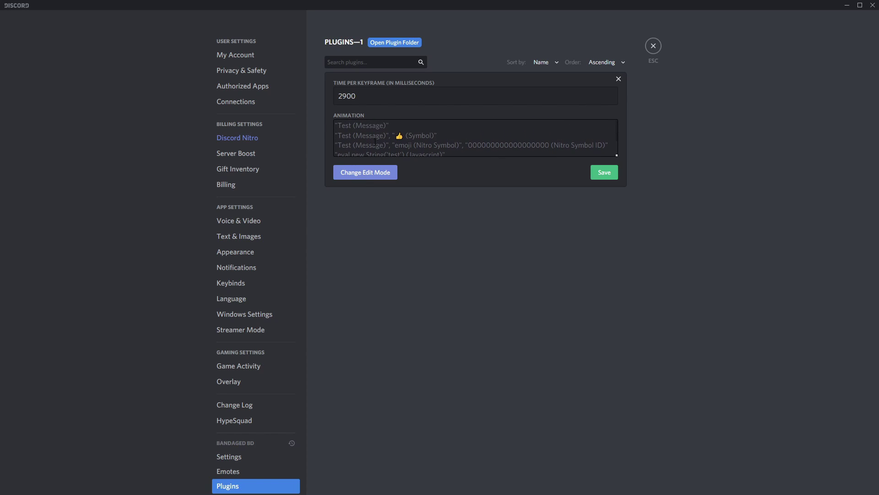
left_click(364, 176)
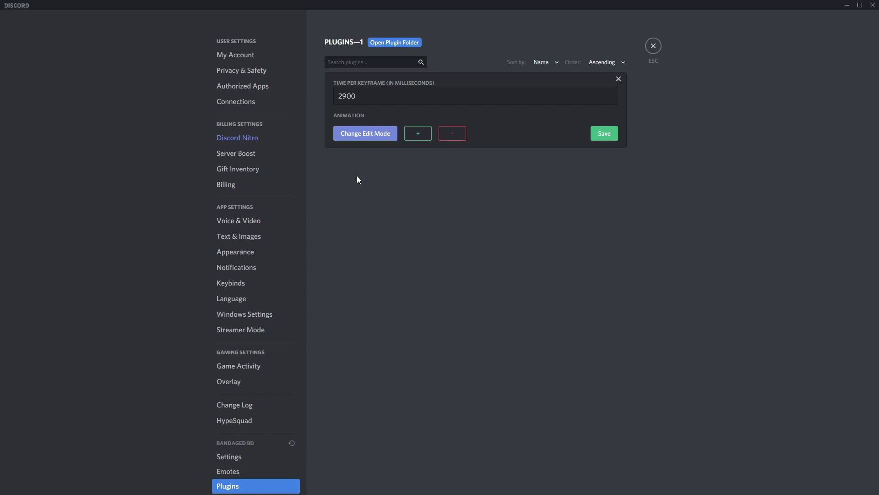
Add keyframes Uh, Oh and Stinky, save the animation, and close settings.
left_click(417, 137)
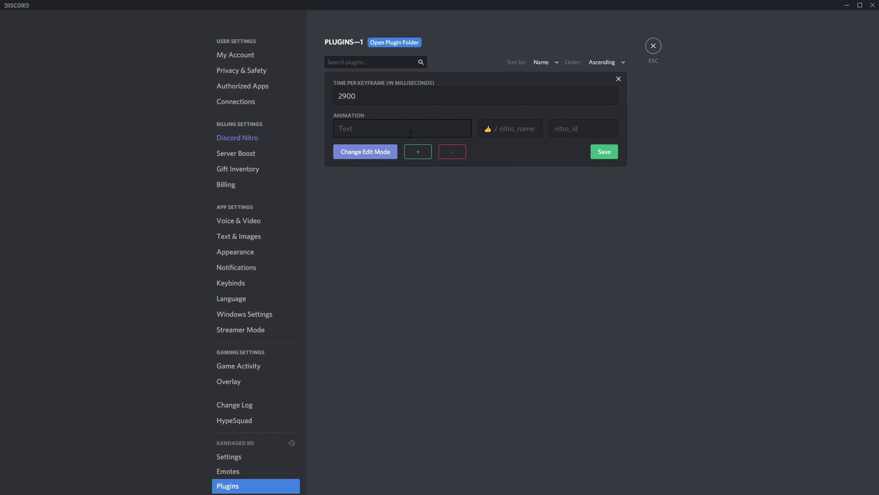
type("Uh")
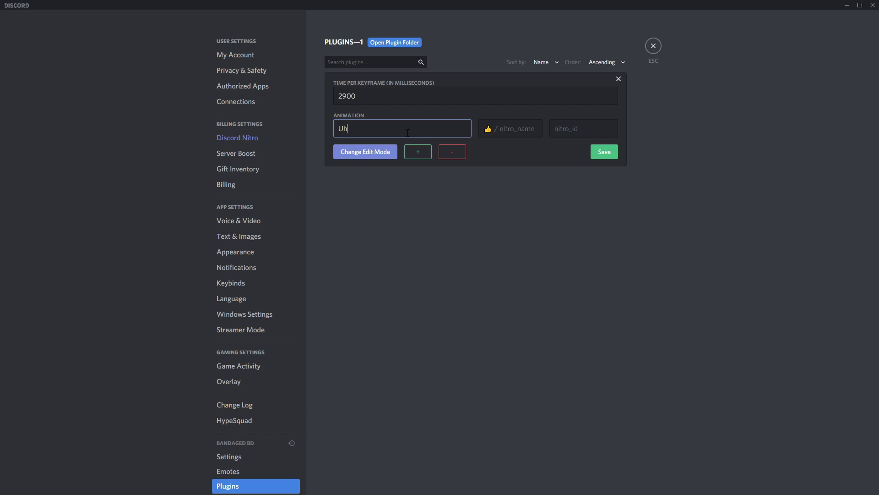
left_click(405, 155)
left_click(339, 152)
type("Oh")
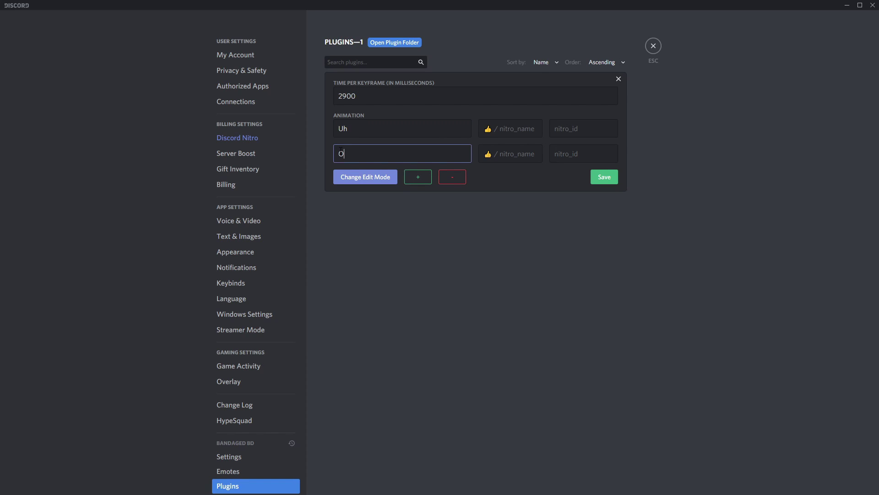
left_click(417, 178)
left_click(364, 177)
type("S")
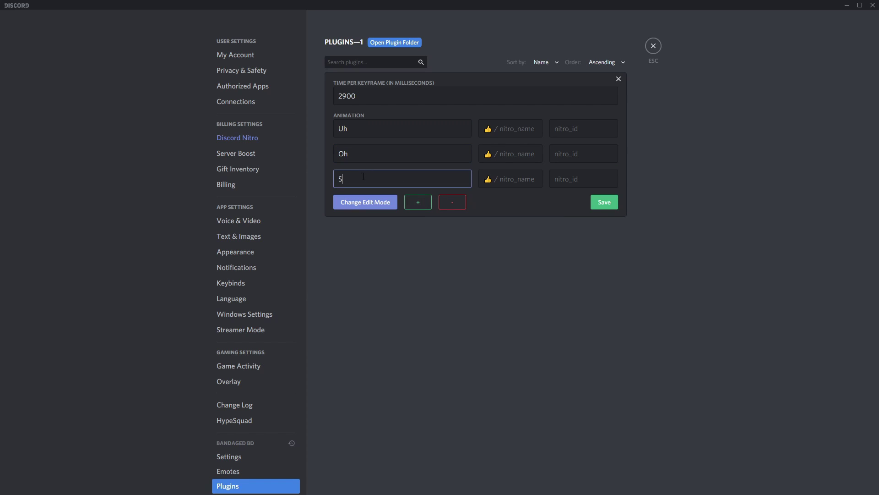
type("tinky")
left_click(523, 200)
left_click(610, 205)
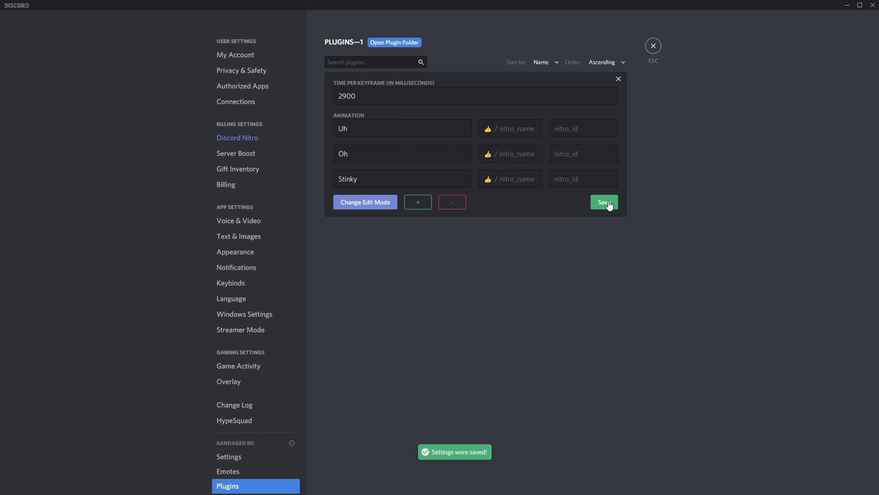
left_click(654, 46)
Watch your profile popout status change from Oh to Stinky, then open User Settings.
left_click(831, 83)
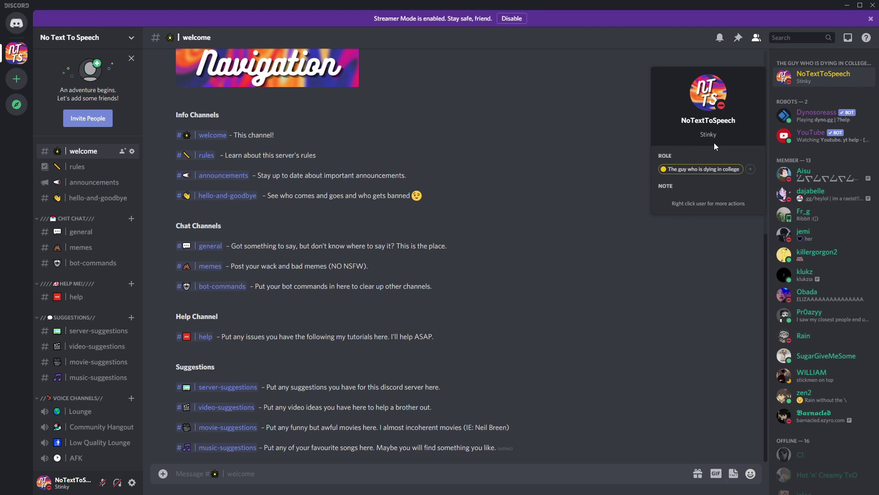
left_click(538, 112)
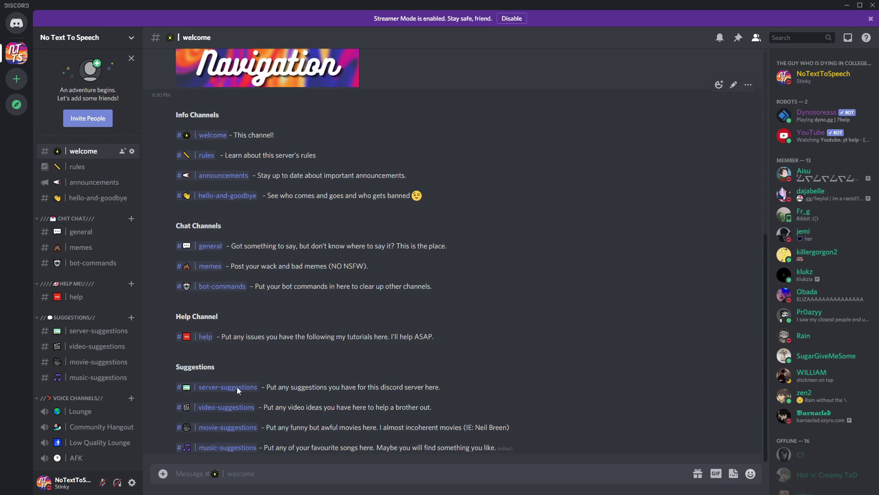
left_click(132, 482)
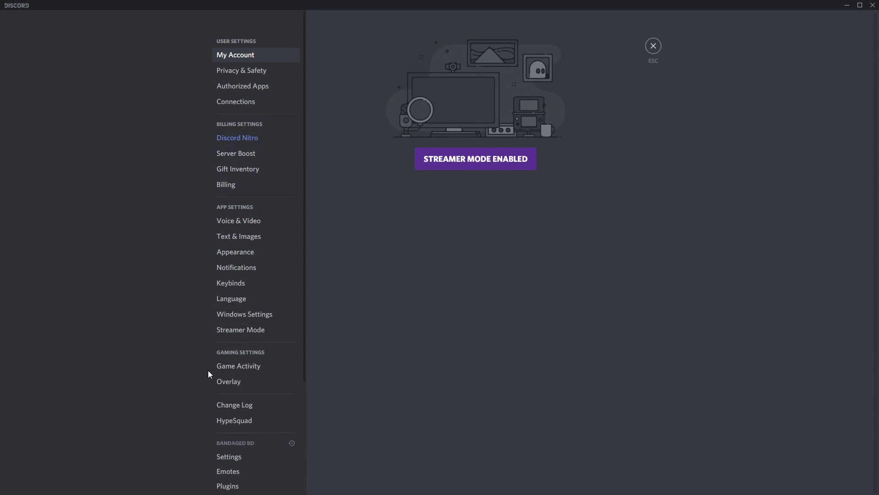
Open the AnimatedStatus settings from the Bandaged BD Plugins page.
scroll(208, 372, "down", 3)
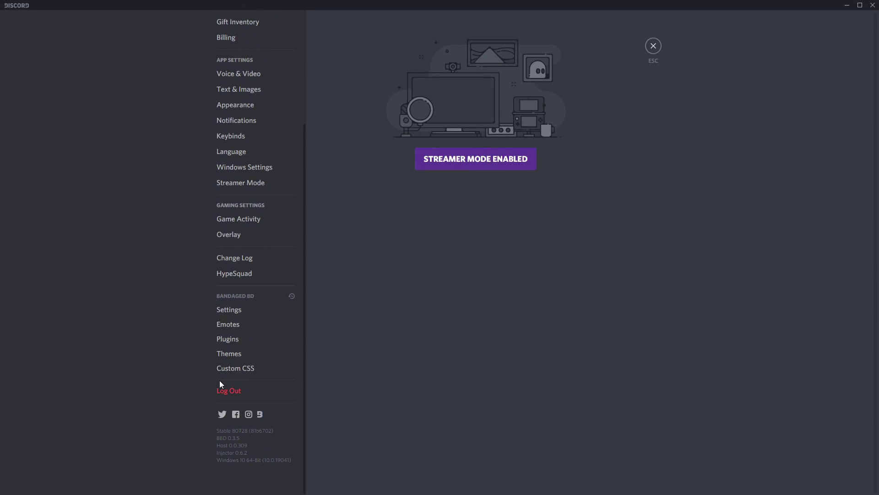
left_click(238, 341)
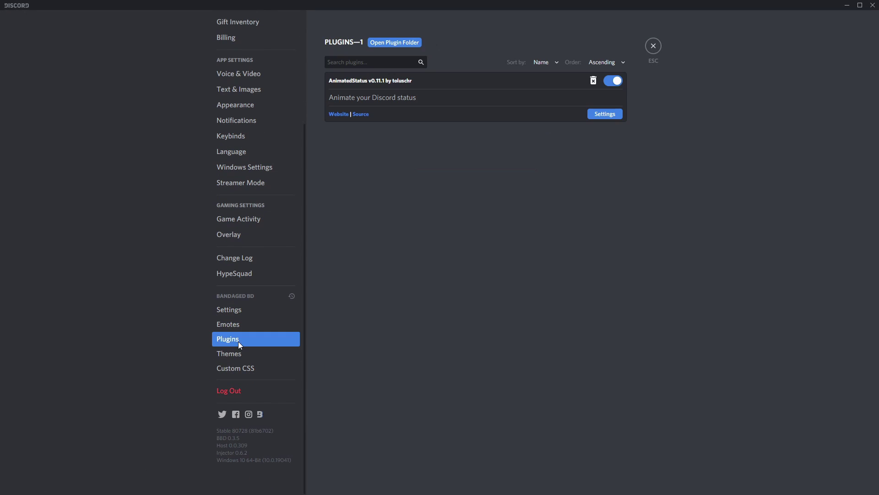
left_click(611, 116)
Try keyframe times 3000, 3900 and finally 0; it reverts to the 2900 ms minimum.
left_click(368, 100)
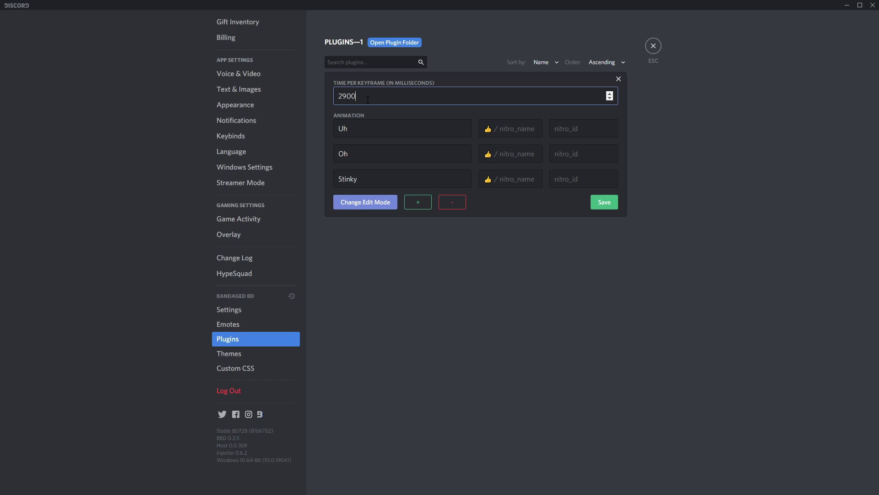
key("BackSpace")
key("BackSpace")
key("BackSpace")
key("BackSpace")
type("3000")
key("BackSpace")
key("BackSpace")
key("BackSpace")
key("BackSpace")
type("30")
key("BackSpace")
type("900")
left_click_drag(353, 96, 305, 95)
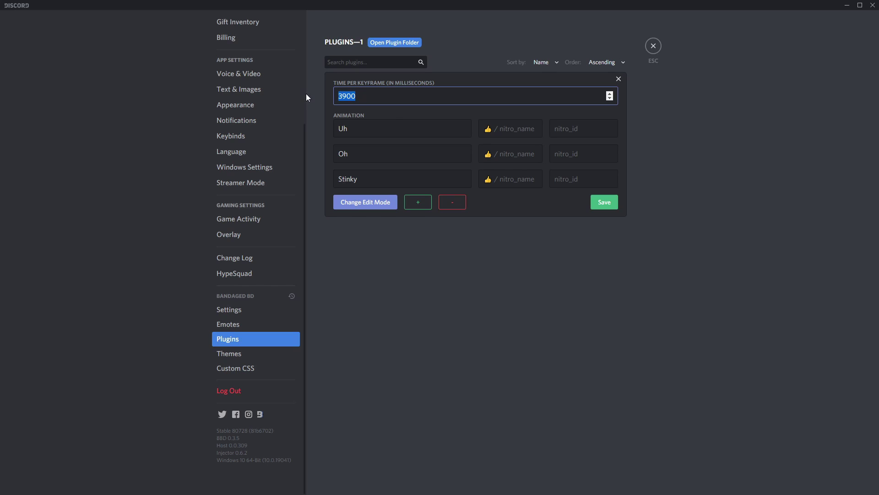
key("BackSpace")
type("0")
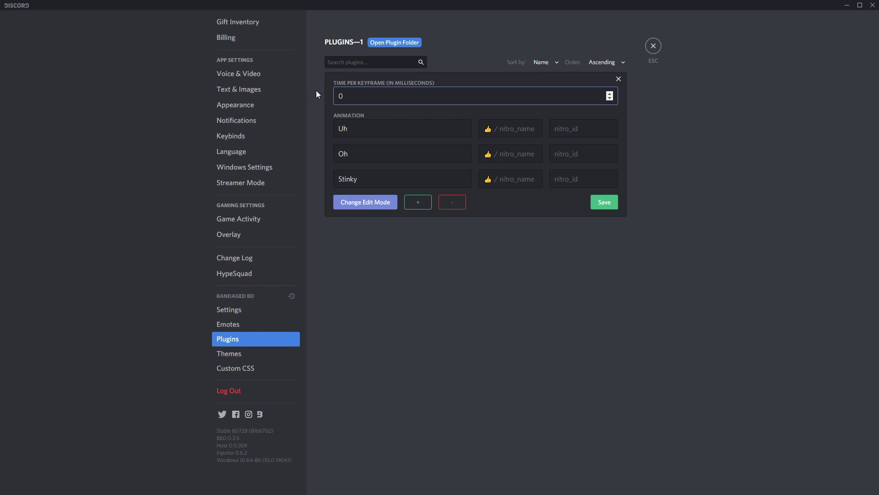
left_click(416, 278)
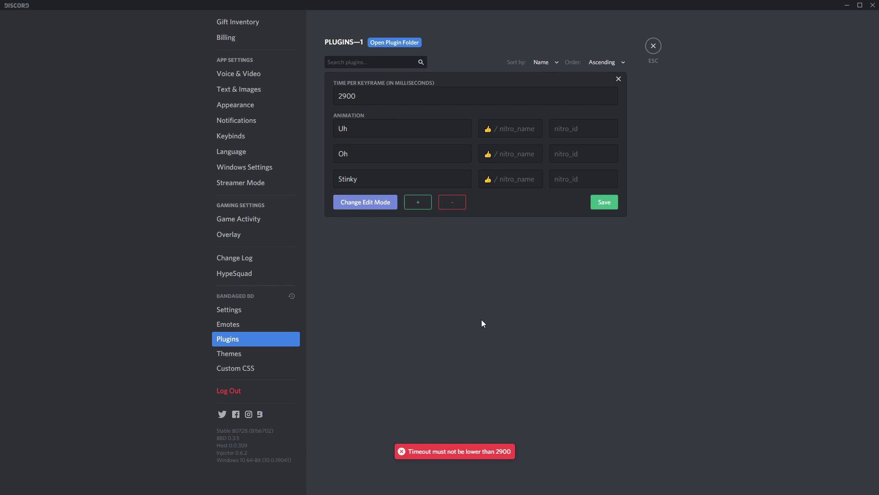
Remove the Stinky and Oh frames, then add a new frame reading 'oh'.
left_click(453, 204)
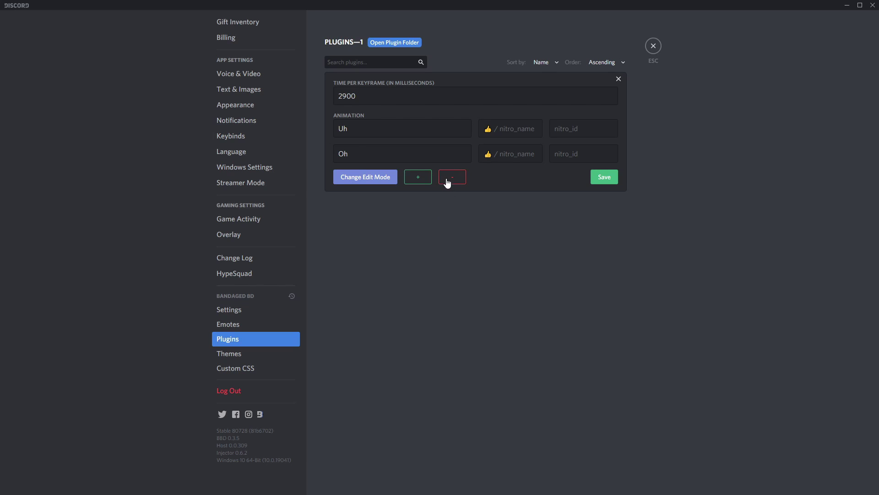
left_click(448, 182)
left_click(370, 130)
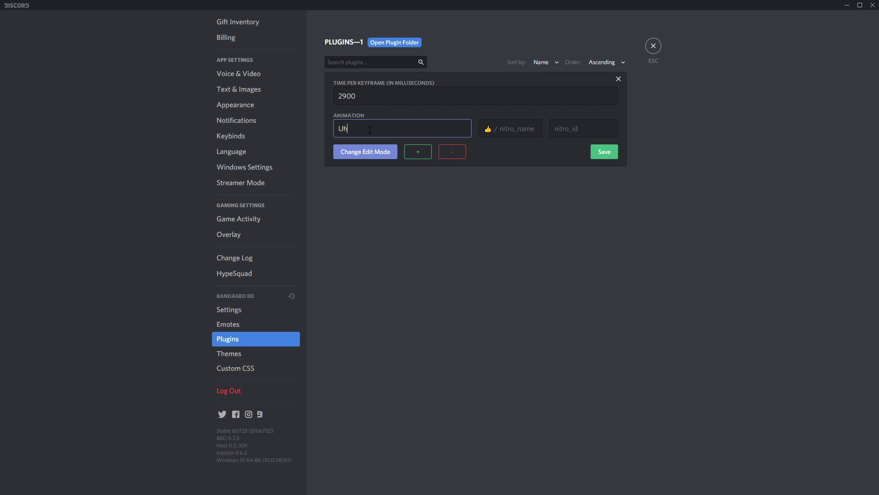
left_click(418, 153)
left_click(361, 154)
type("oh")
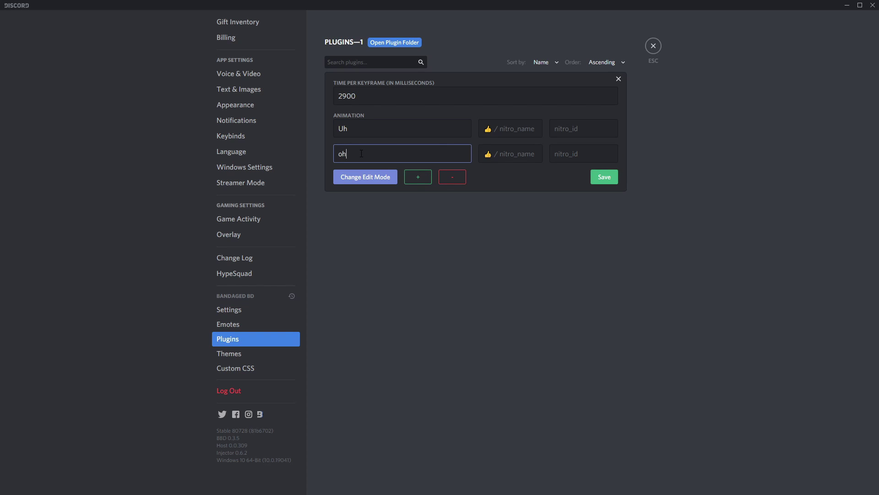
Add a blank frame and a 'stinky' frame, save, and close settings.
left_click(418, 177)
left_click(364, 180)
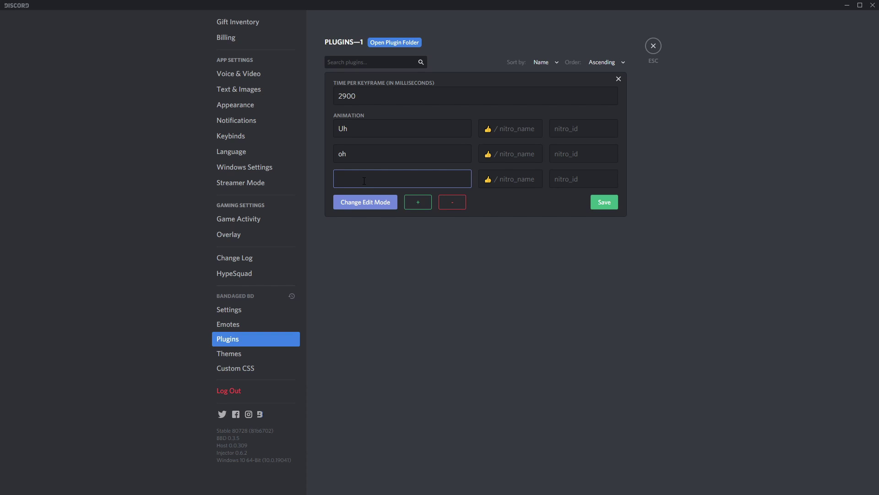
left_click(417, 202)
left_click(368, 204)
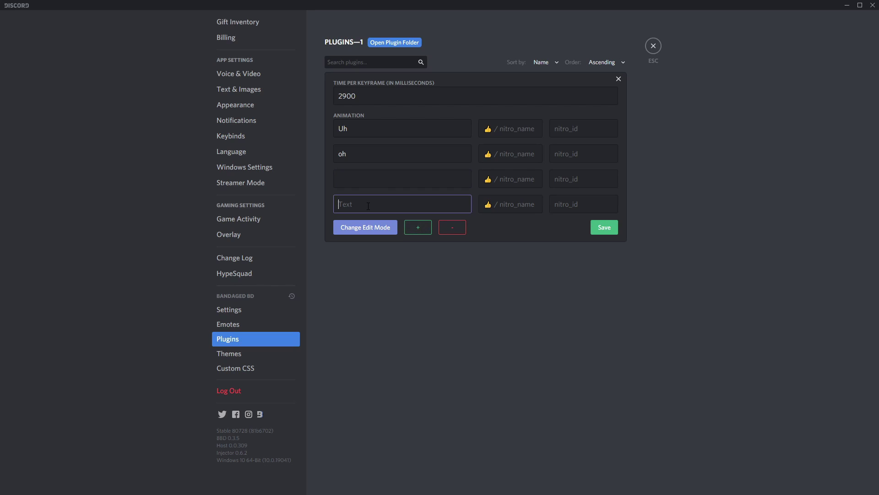
type("stinky")
left_click(603, 227)
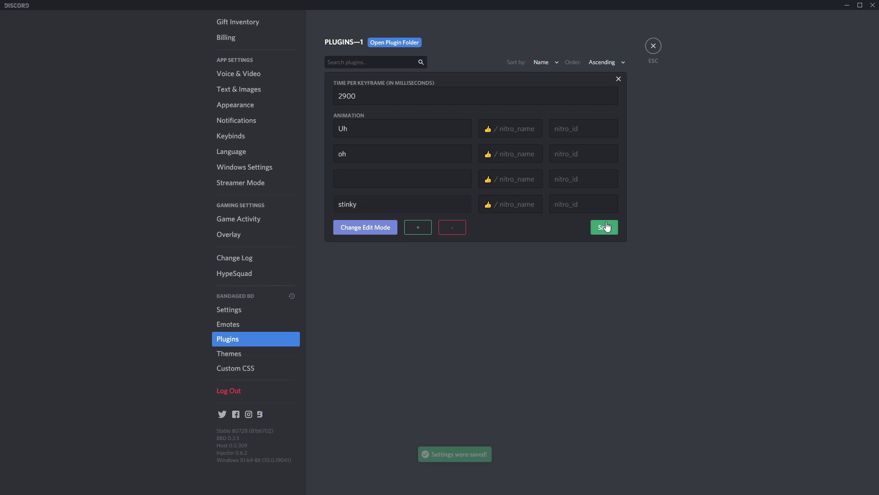
left_click(654, 47)
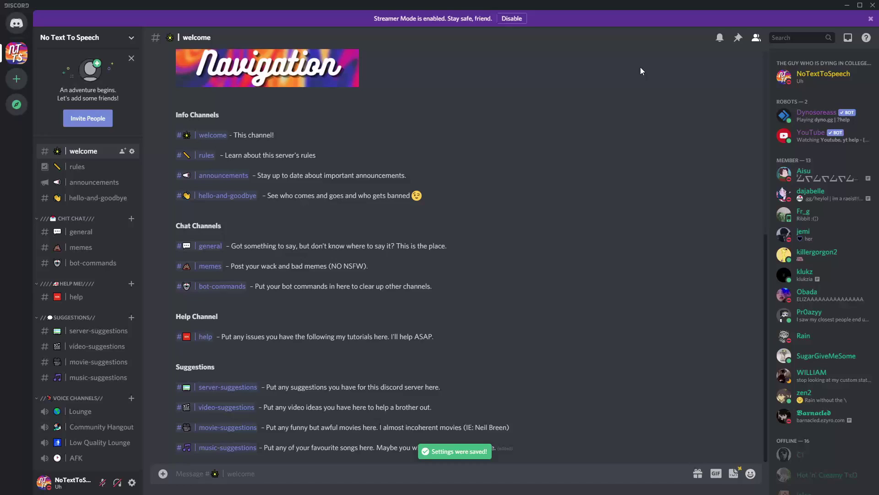
Show AppData\Roaming\BetterDiscord\plugins, with AnimatedStatus.config.json and animated-status.plugin.js, in File Explorer.
left_click(832, 86)
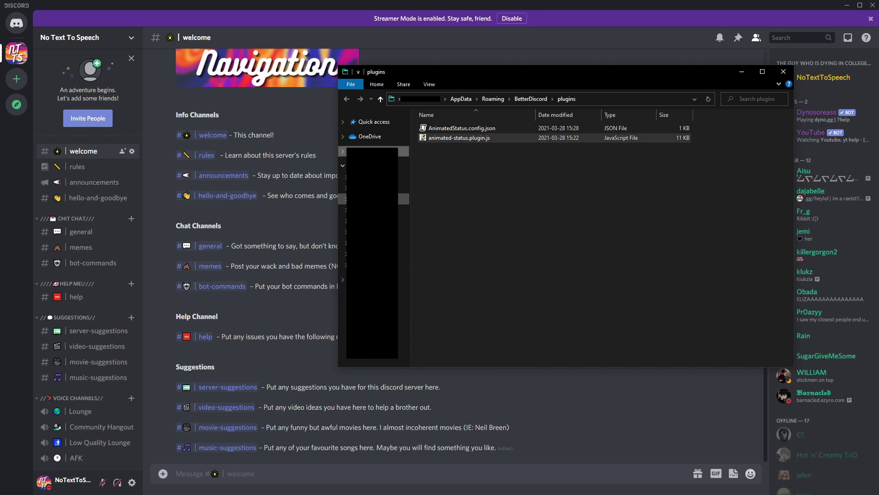
Launch BandagedBD.exe from the Downloads folder and move the installer window higher on screen.
left_click(368, 210)
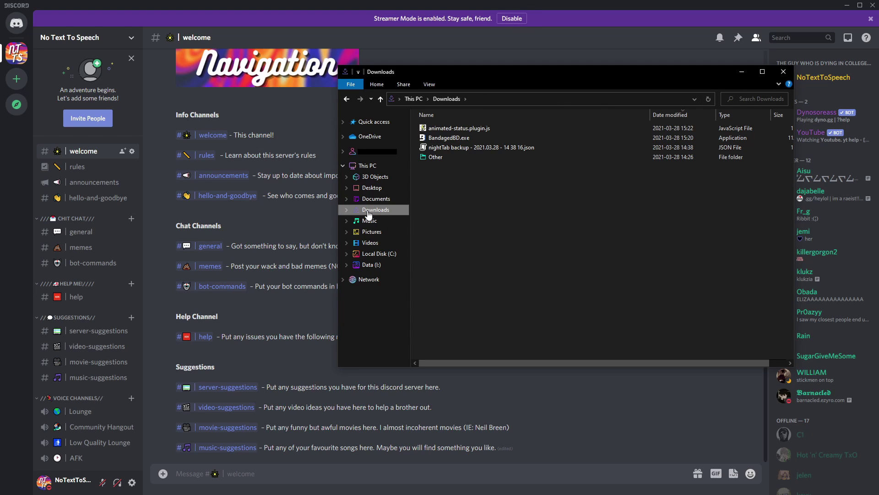
double_click(440, 138)
left_click_drag(432, 137, 434, 100)
Uninstall BandagedBD from the first Discord installation, keeping all BandagedBD user data.
left_click(337, 264)
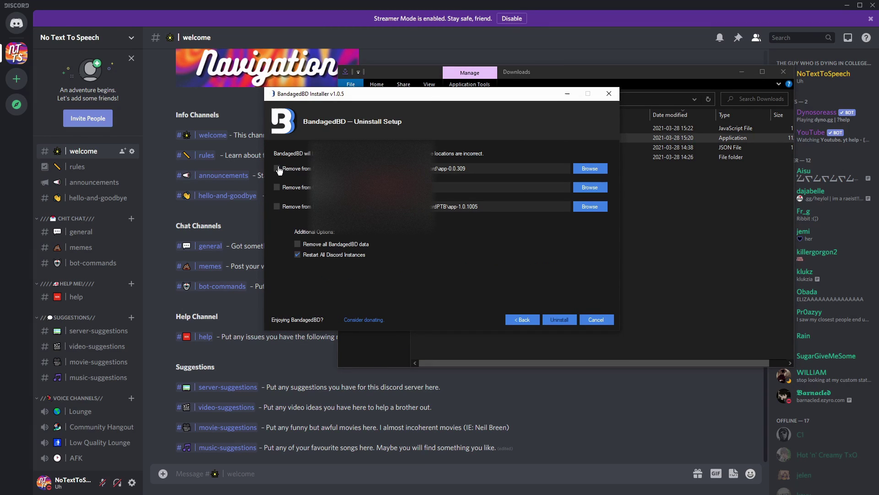
left_click(280, 170)
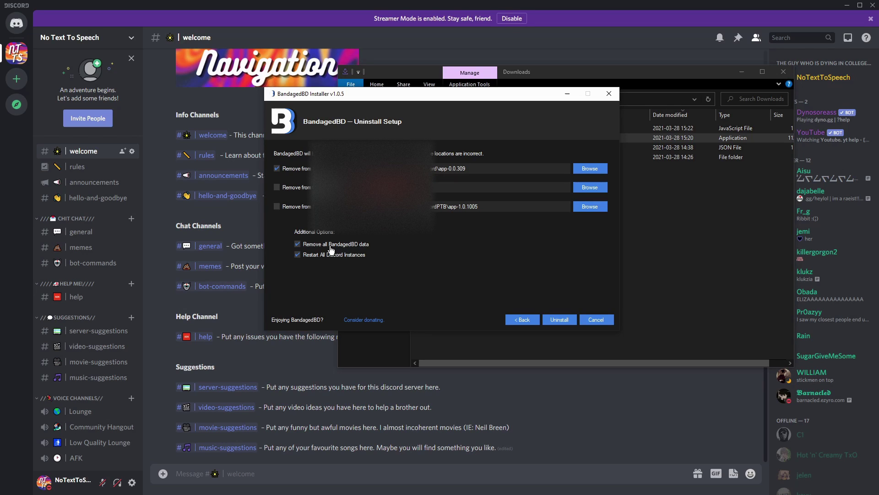
left_click(298, 246)
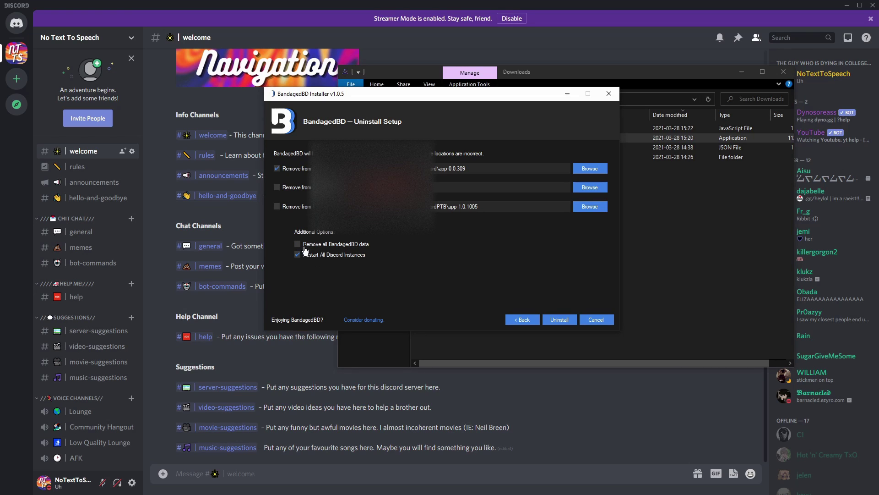
left_click(559, 319)
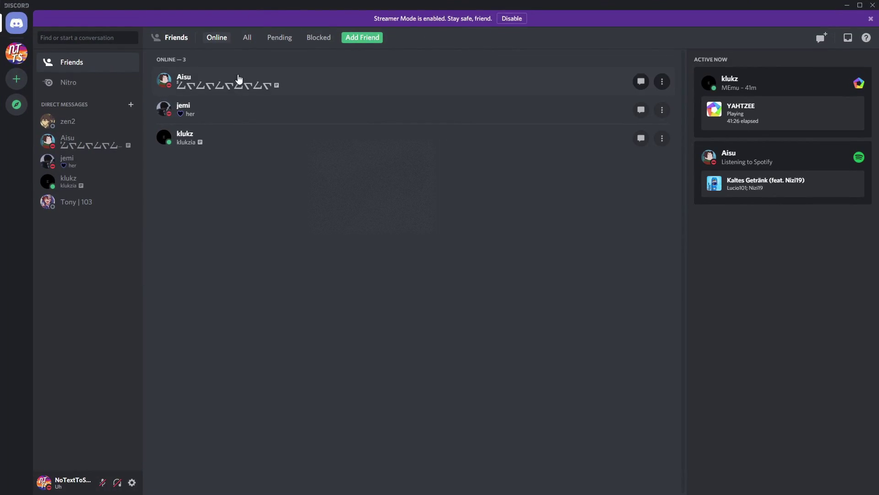
Clear the leftover 'Uh' custom status from your account panel.
left_click(59, 485)
left_click(44, 483)
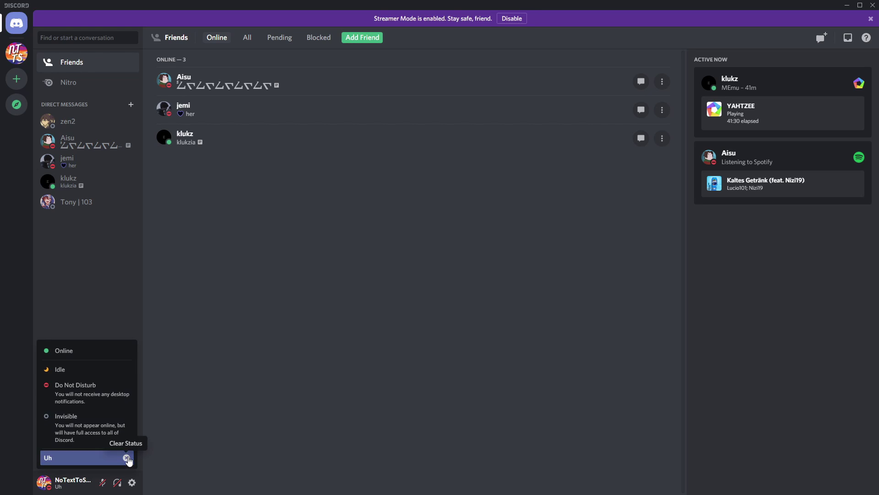
left_click(130, 457)
Confirm User Settings no longer list BandagedBD, then return to the No Text To Speech server.
left_click(132, 482)
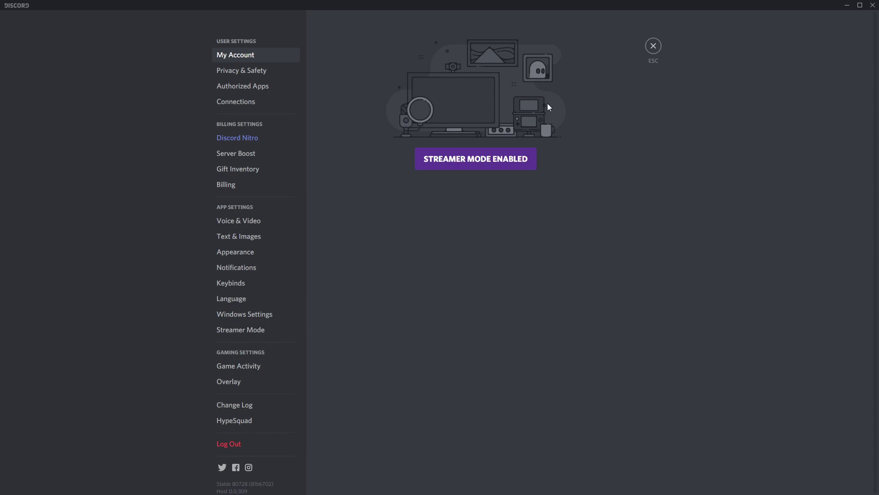
left_click(654, 45)
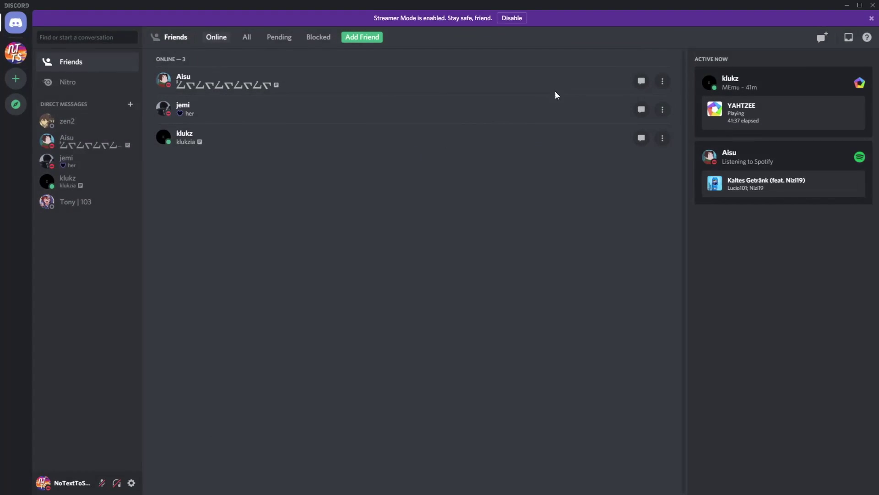
left_click(8, 59)
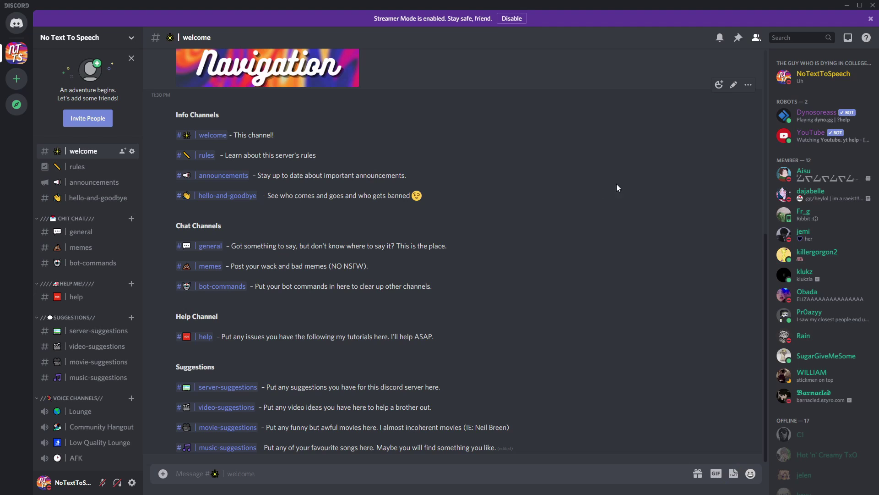